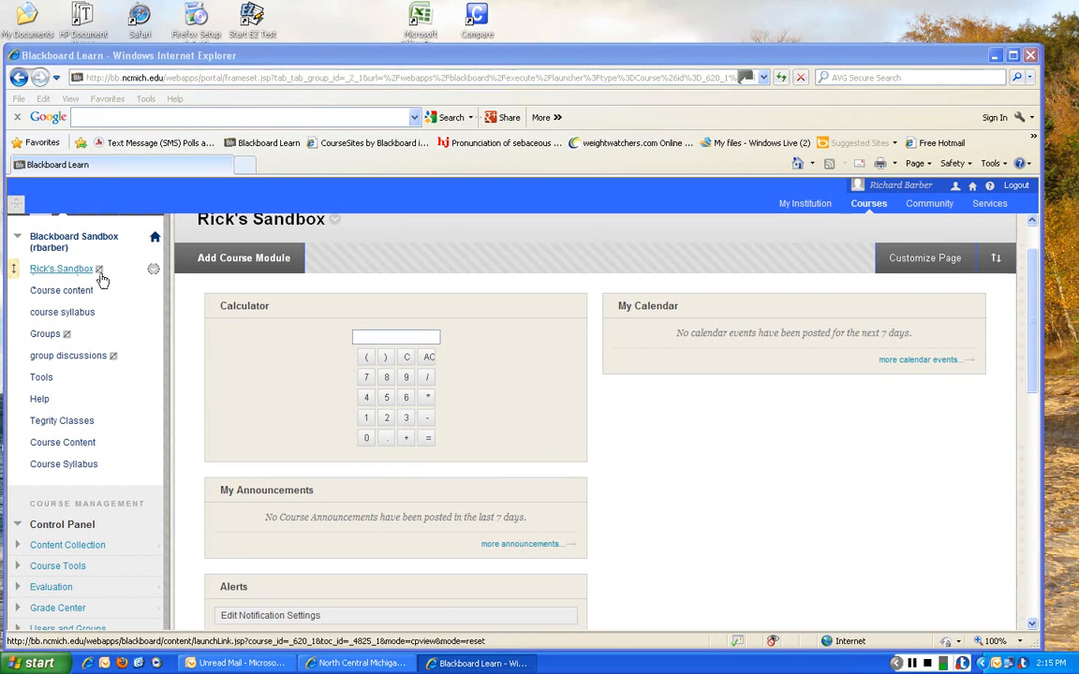
Rename the hidden first link in the course menu to "On-line Home Page" and make it visible to students
left_click(153, 272)
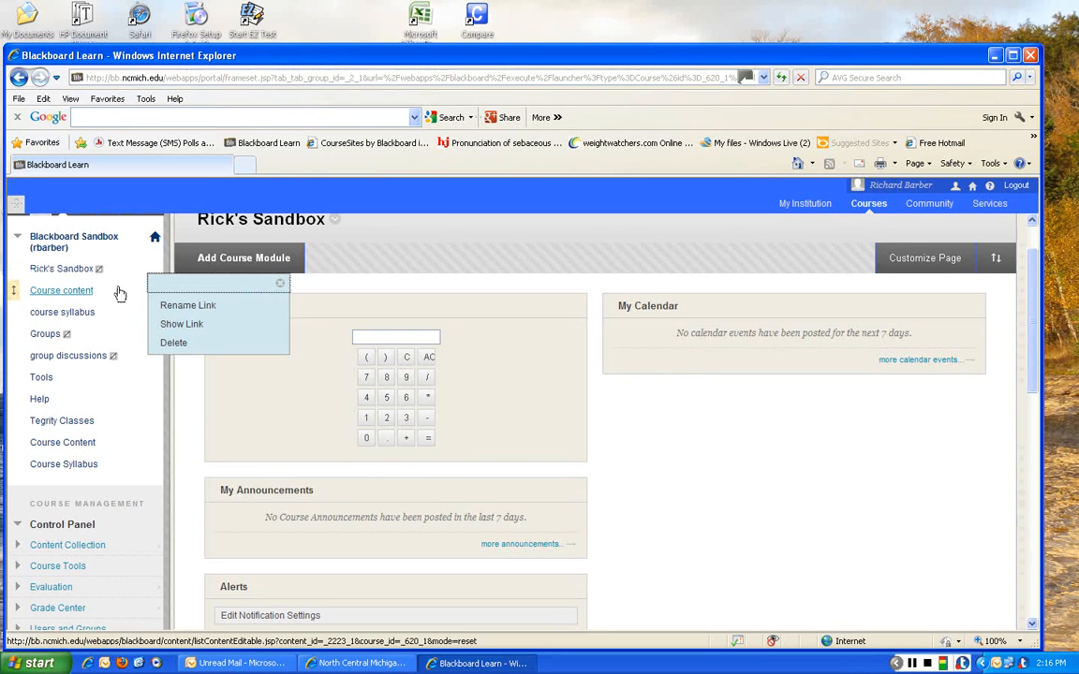
left_click(174, 312)
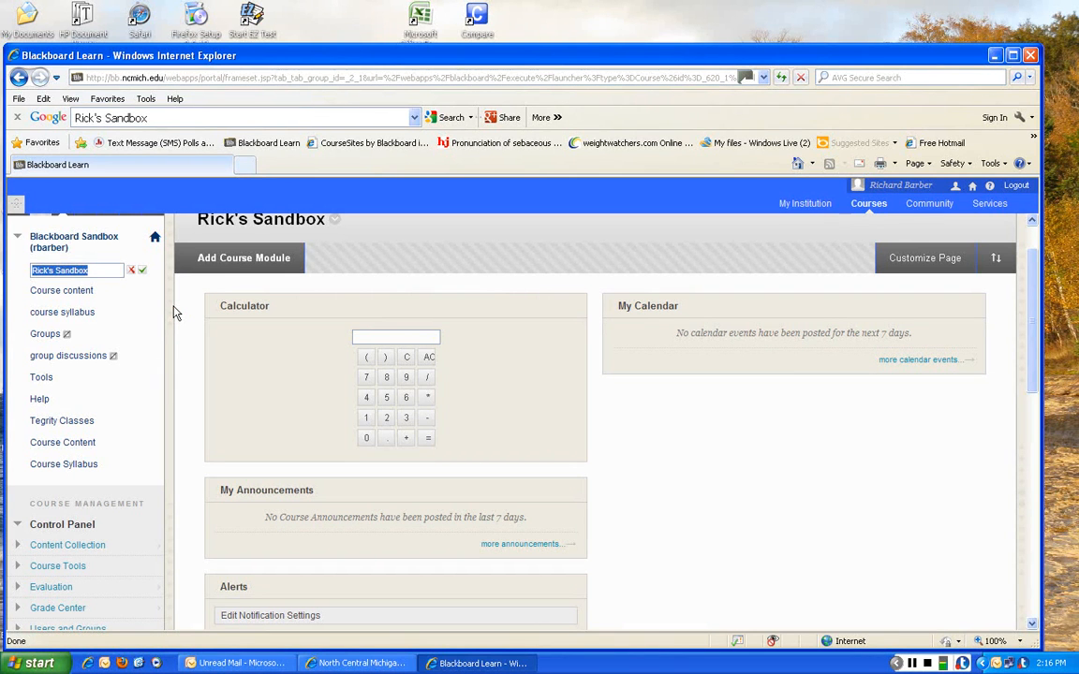
type("On")
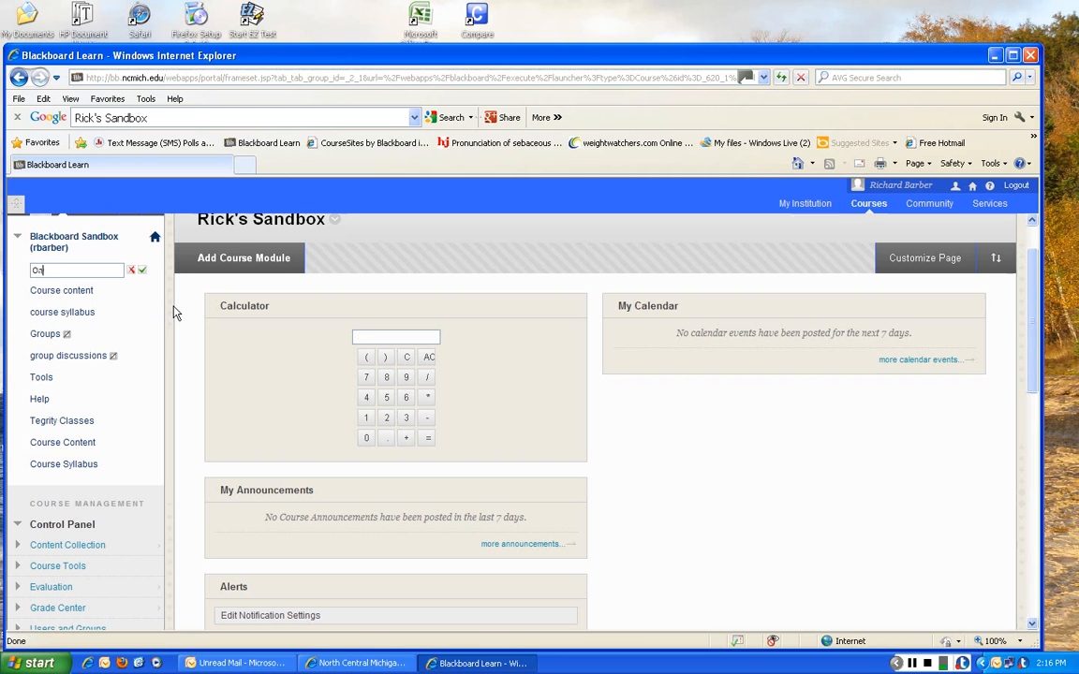
type("-line Home Page")
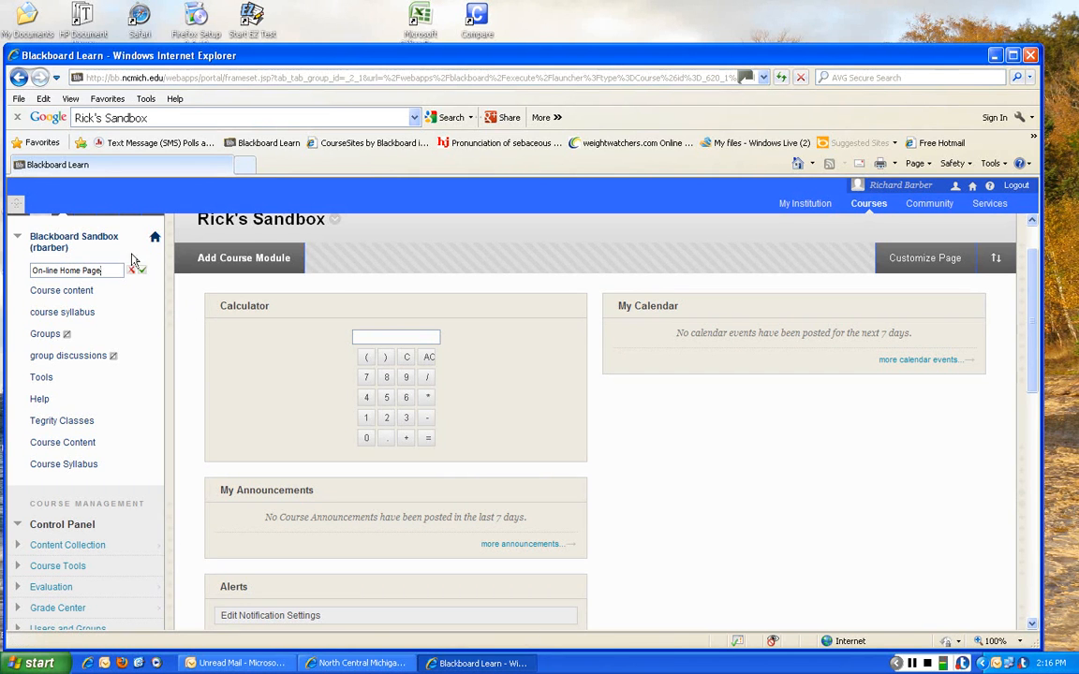
left_click(143, 272)
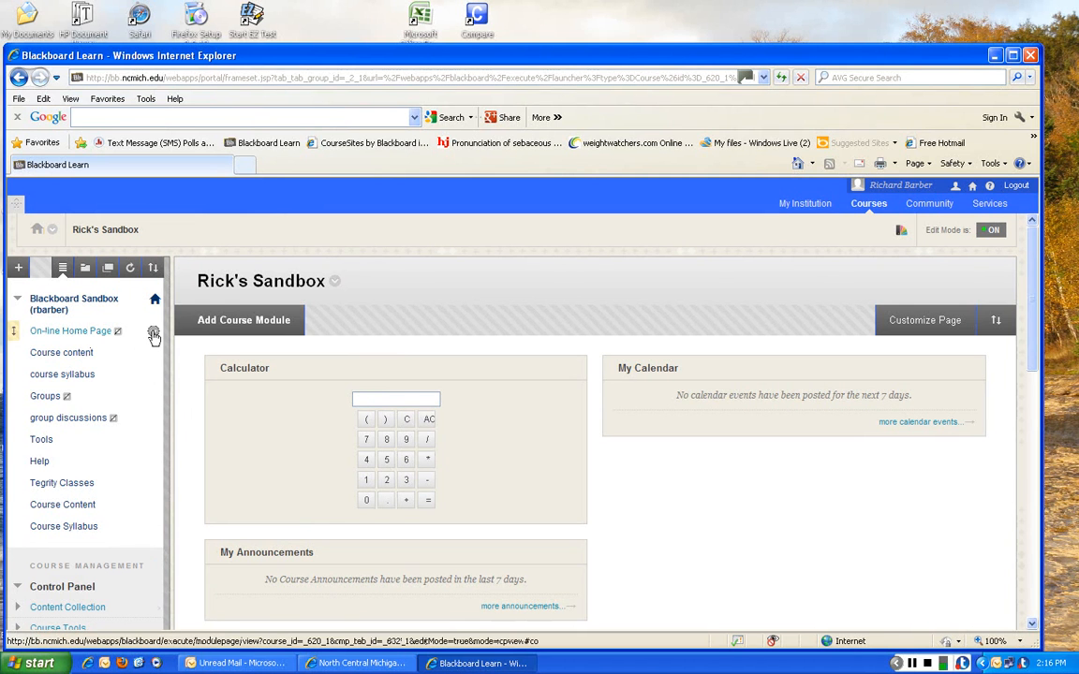
left_click(153, 334)
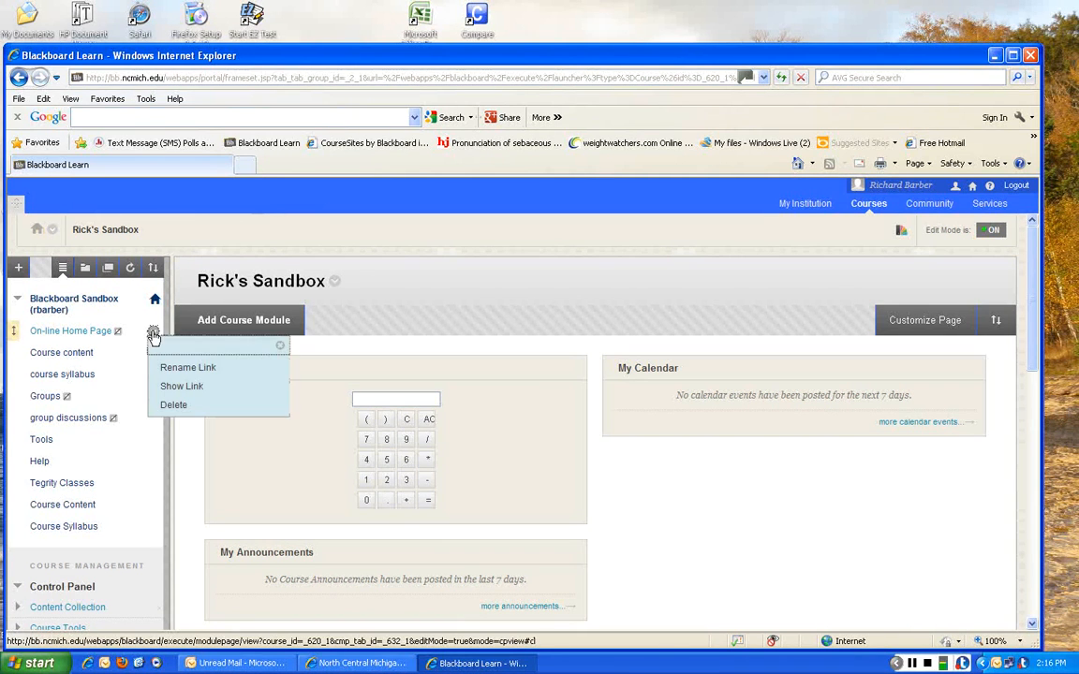
left_click(182, 388)
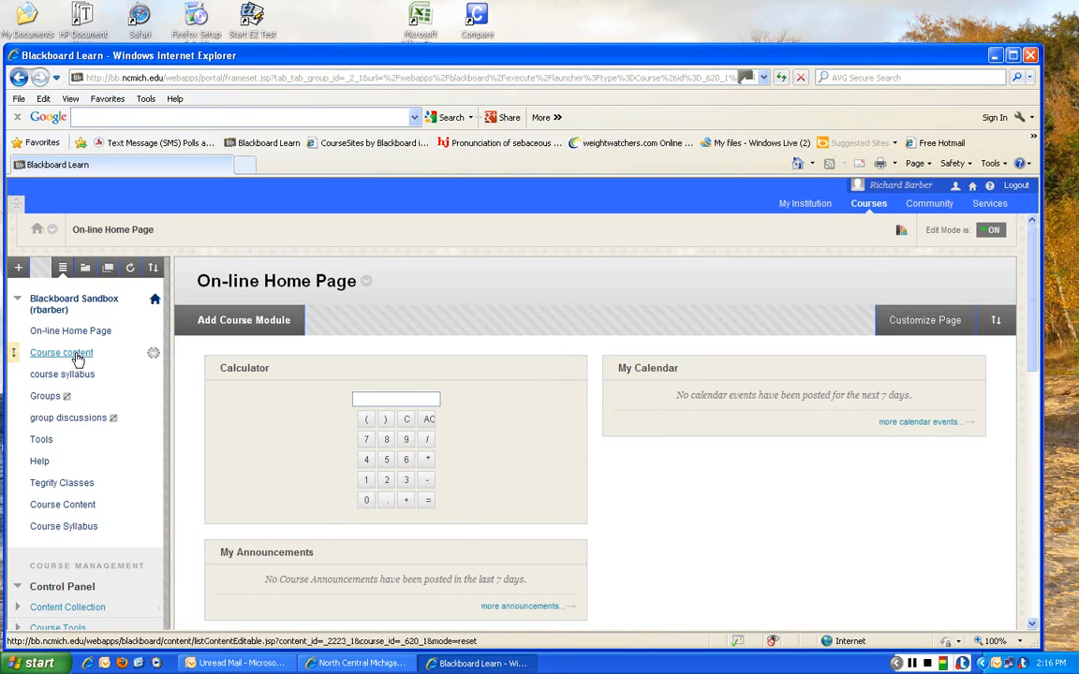
Open the Course content area and start a new content folder named "On-Line Folder"
left_click(77, 360)
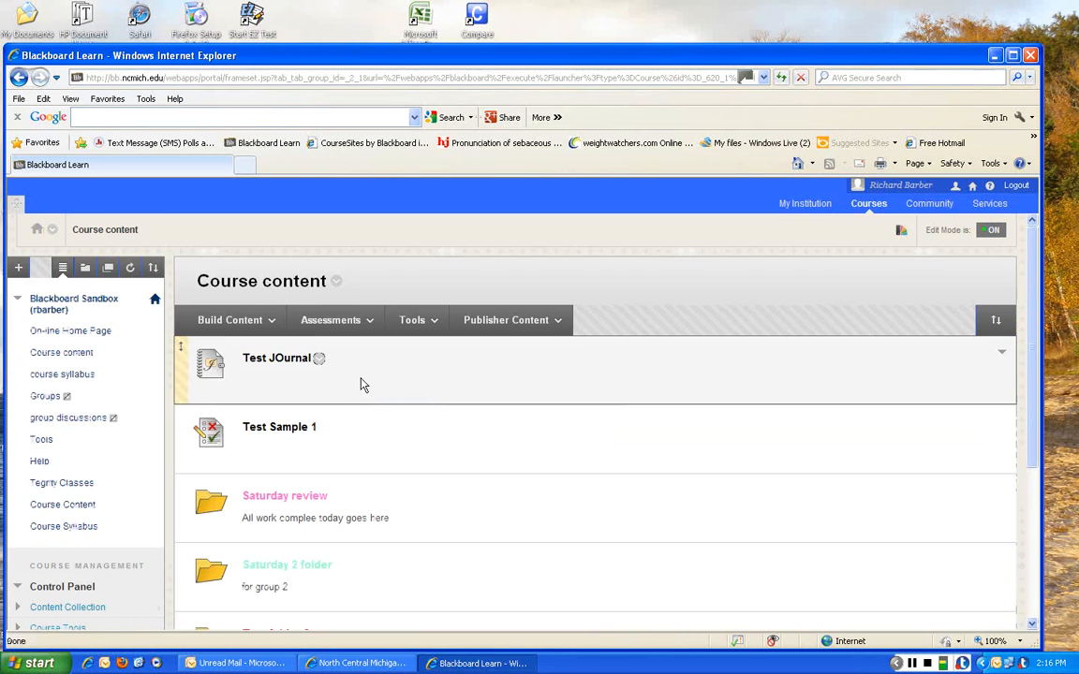
scroll(365, 383, "down", 4)
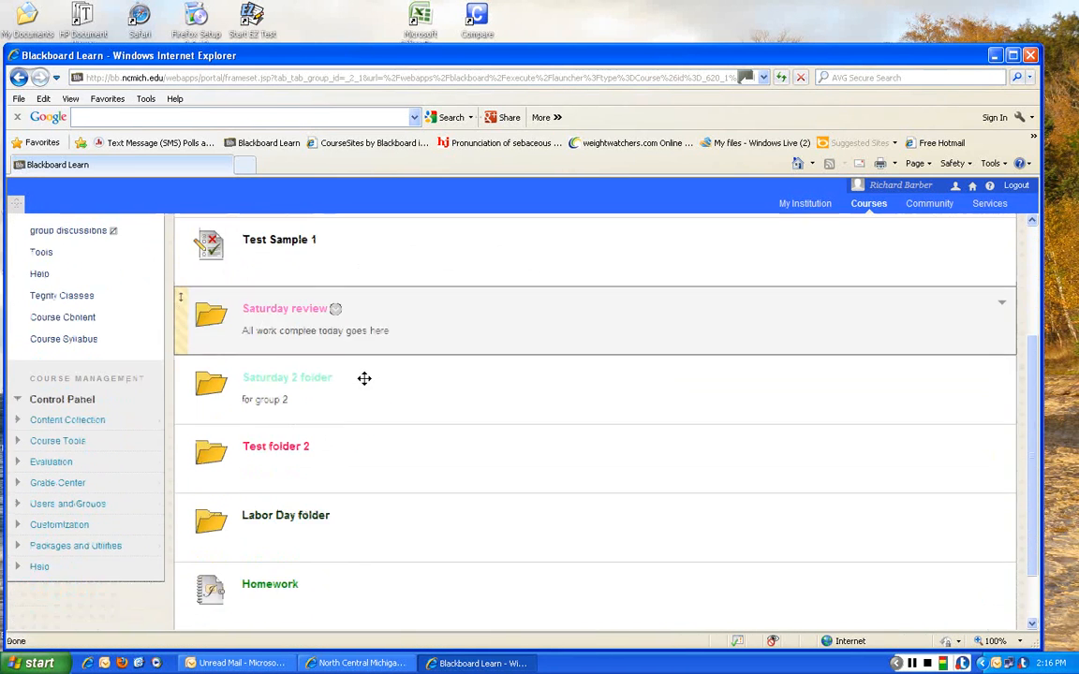
scroll(365, 378, "down", 1)
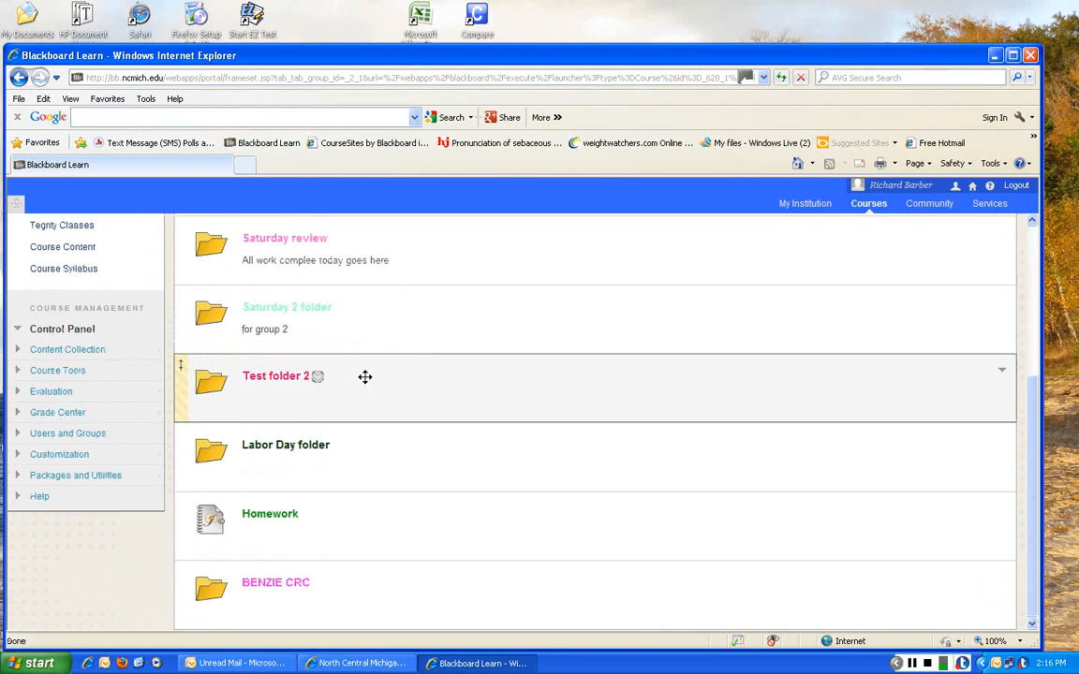
scroll(366, 377, "up", 1)
scroll(365, 377, "up", 5)
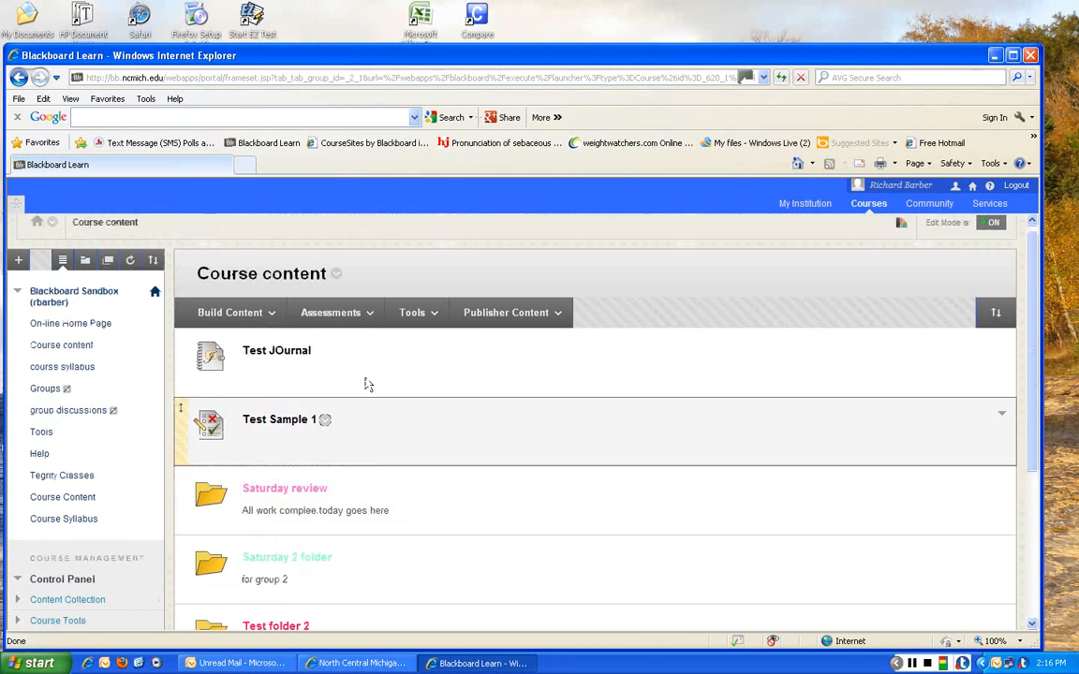
scroll(368, 382, "down", 1)
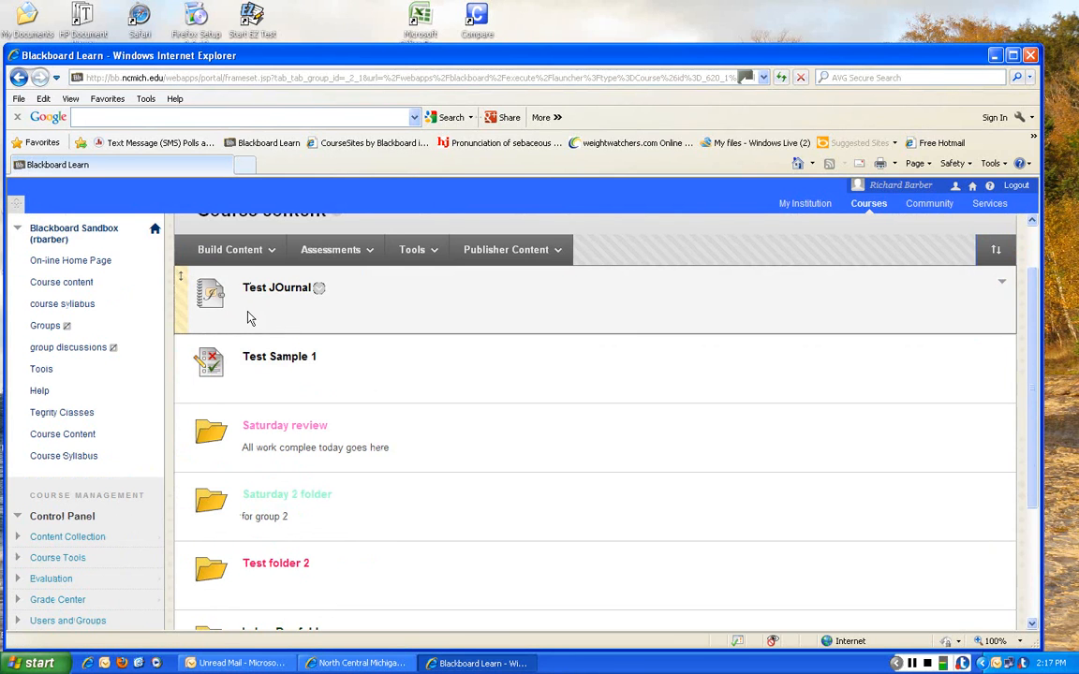
left_click(235, 254)
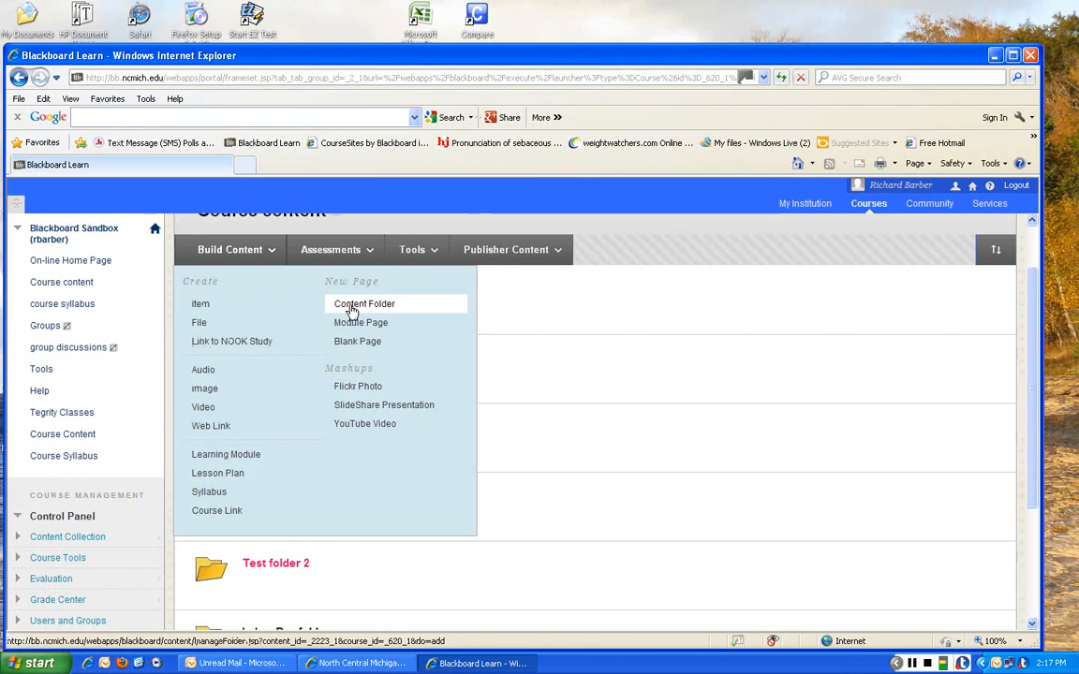
left_click(352, 312)
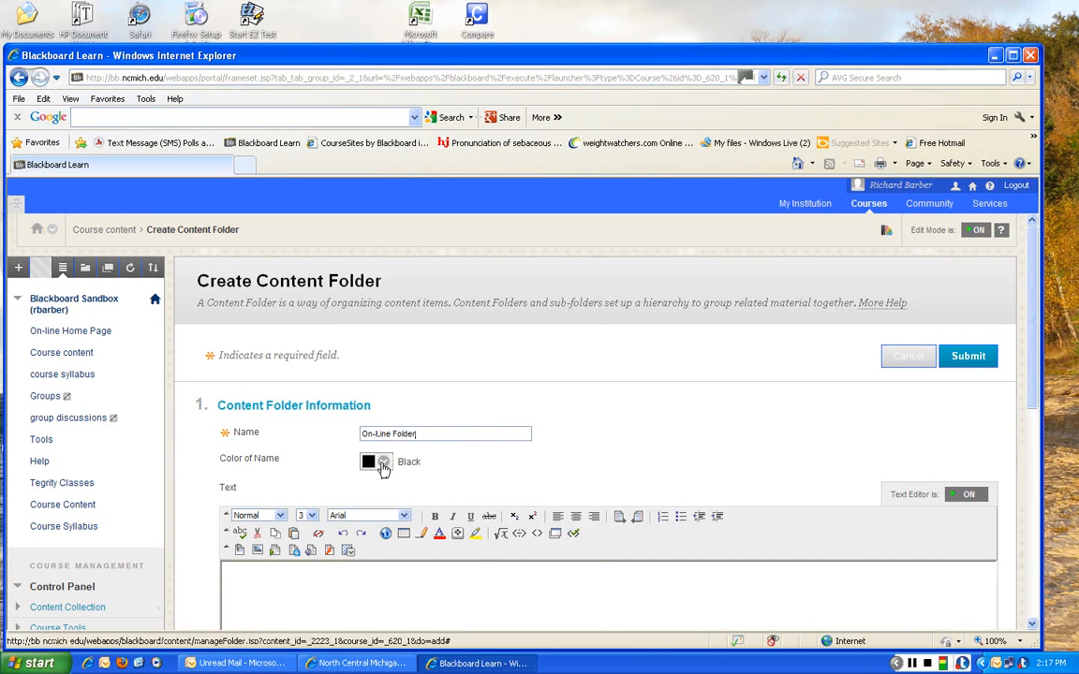
Set the color of the new folder's name to Magenta (#FF00FF)
left_click(383, 464)
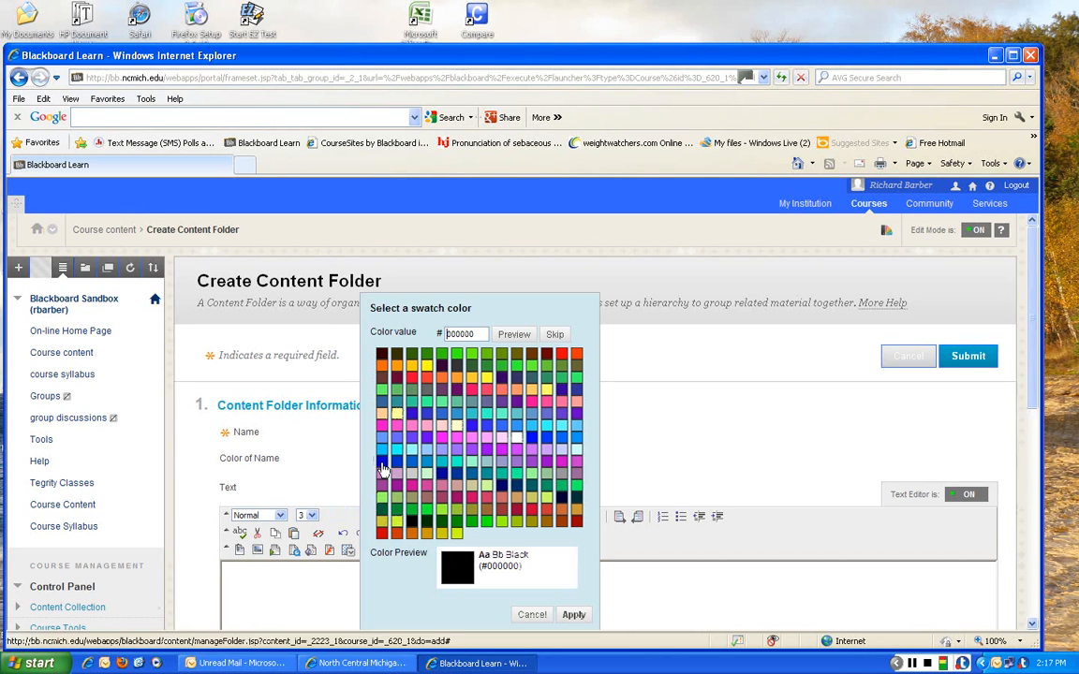
left_click(441, 438)
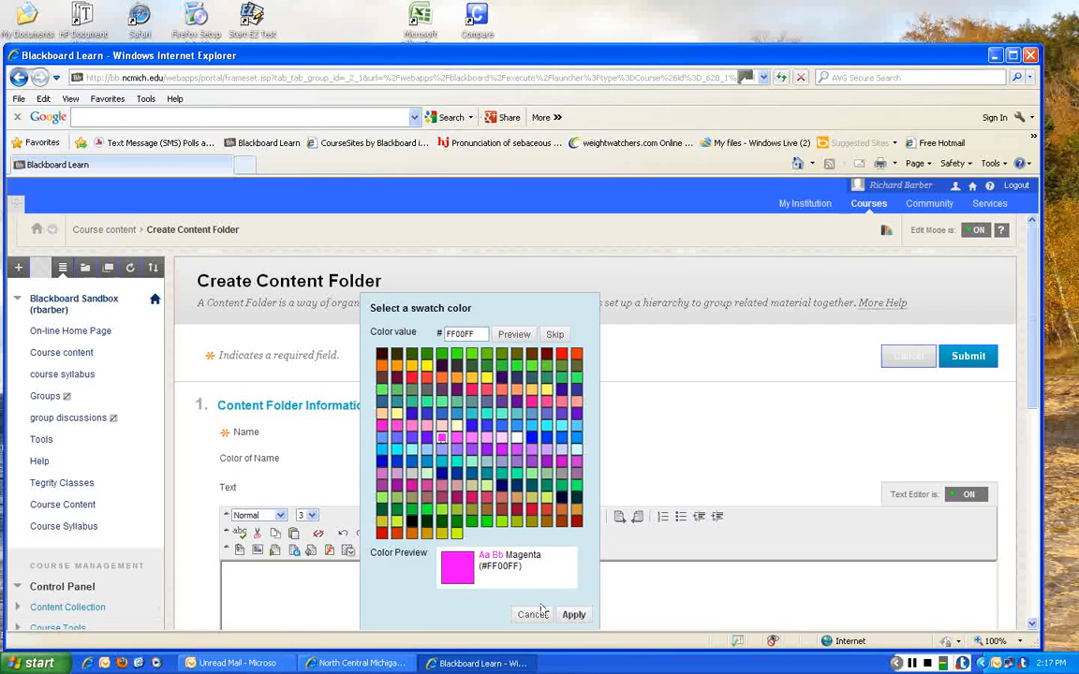
left_click(573, 614)
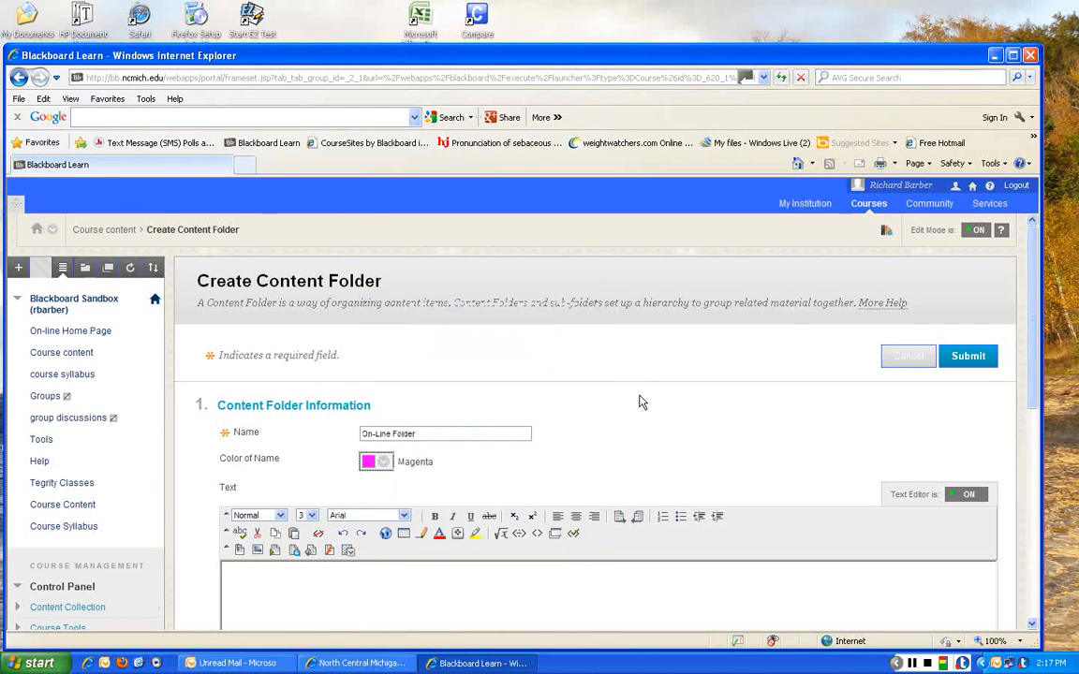
Enter the folder's description text "All course materials for the online class will be in here."
scroll(642, 401, "down", 3)
left_click(243, 325)
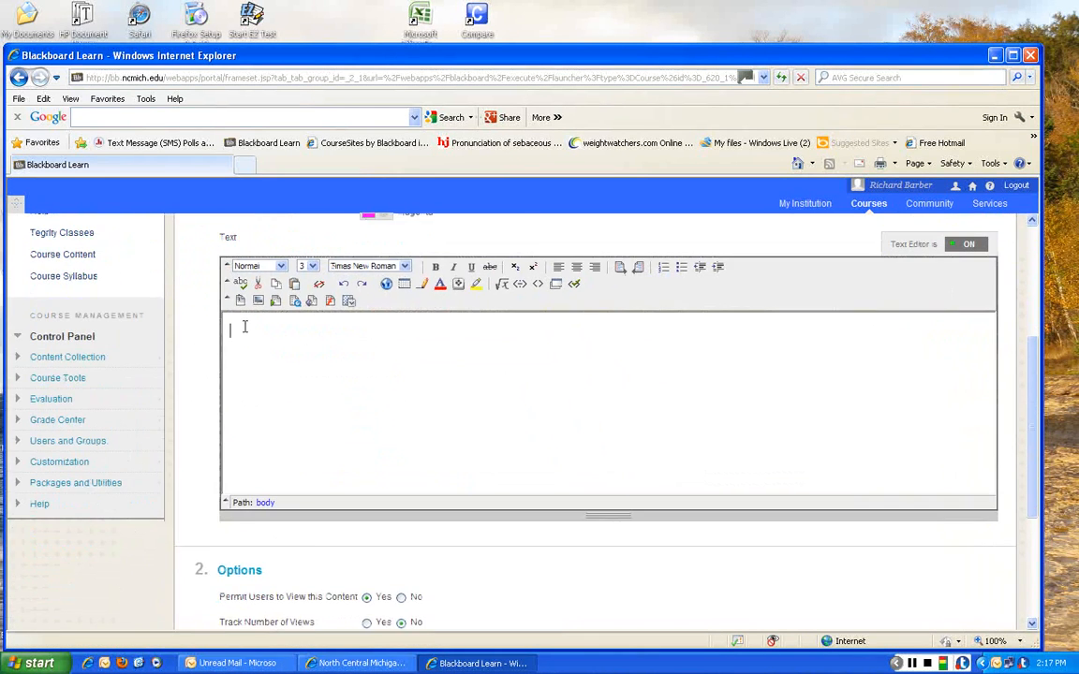
type("All course materials for the online")
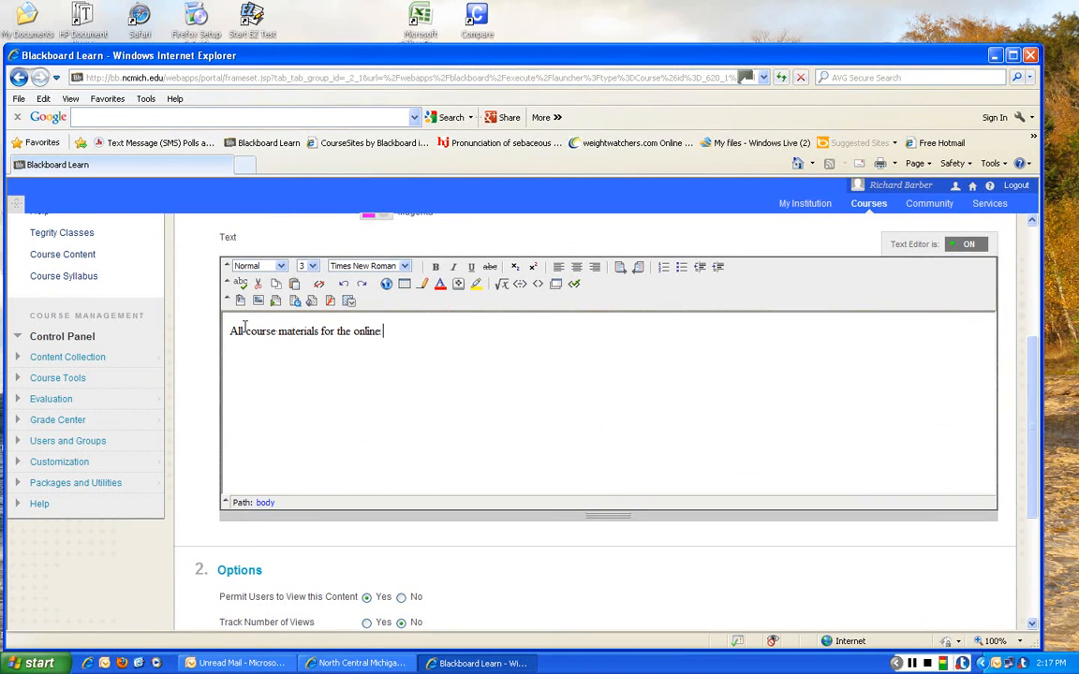
type(" class will be in here.")
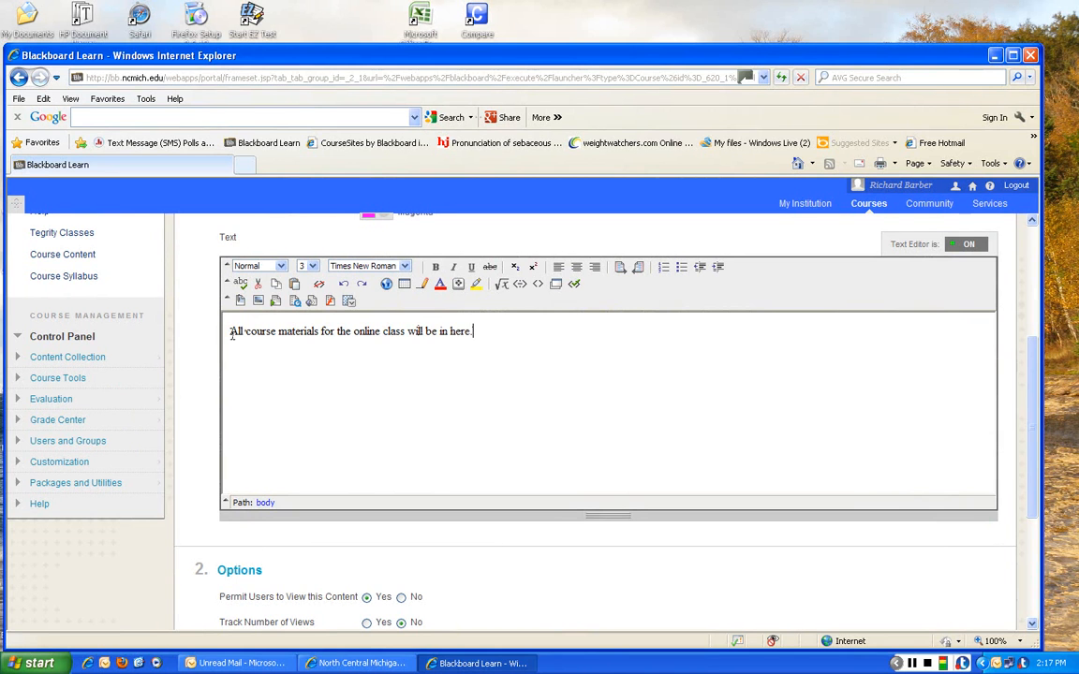
Change the font of the whole folder description to Arial
left_click_drag(228, 330, 473, 334)
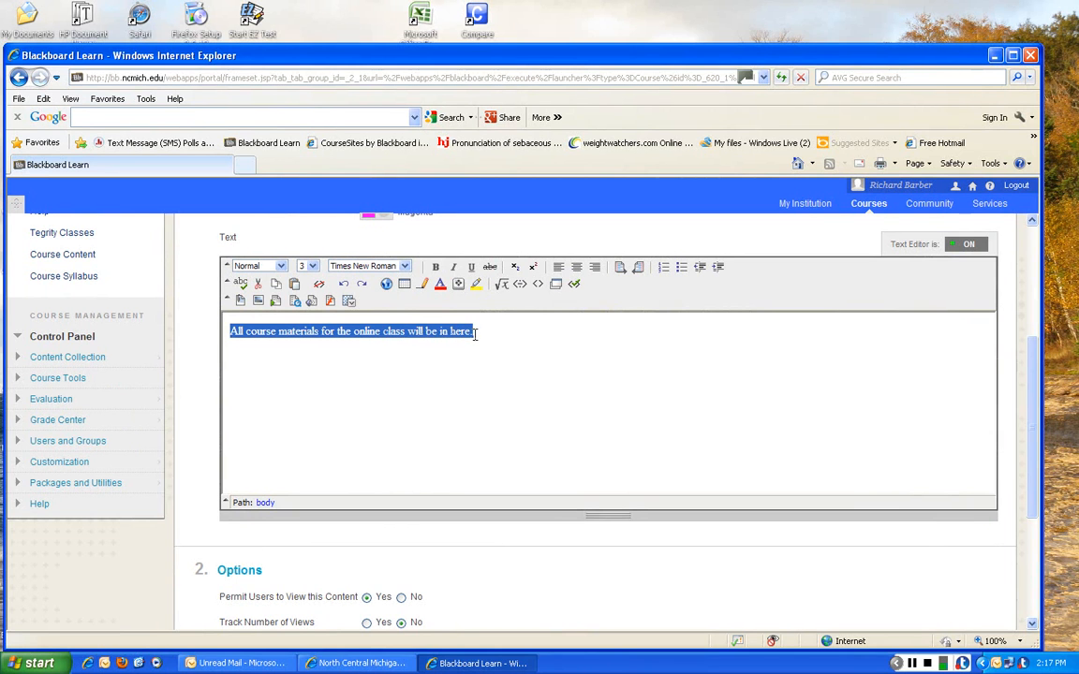
left_click(361, 266)
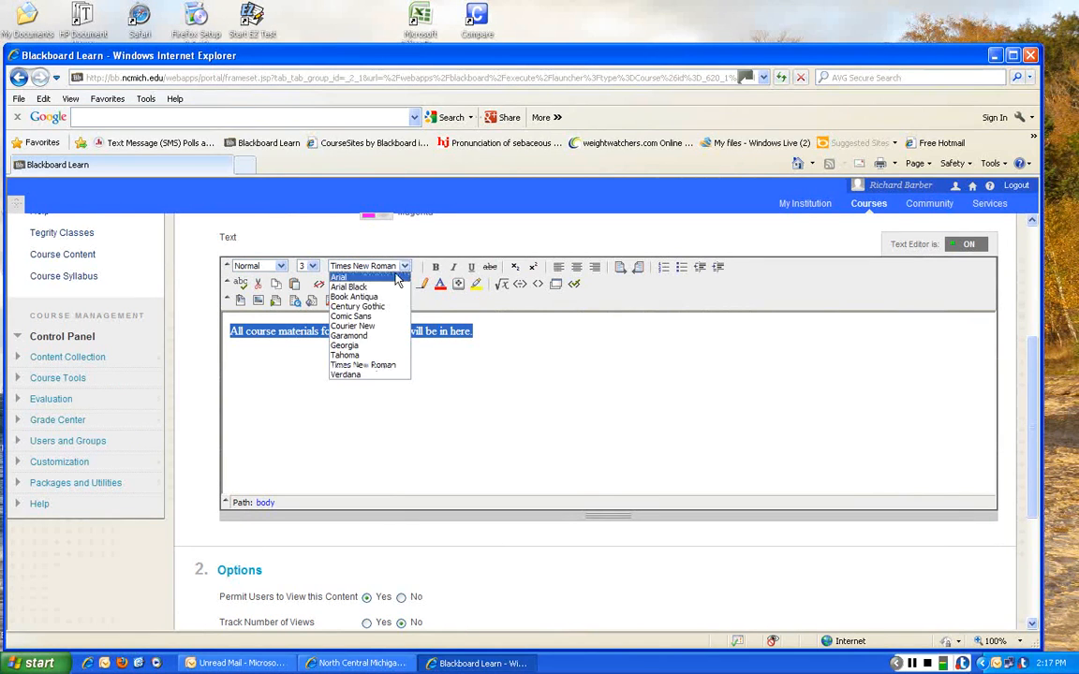
left_click(339, 277)
left_click(385, 385)
Submit the new content folder with its default viewing, tracking and date options
scroll(388, 394, "down", 3)
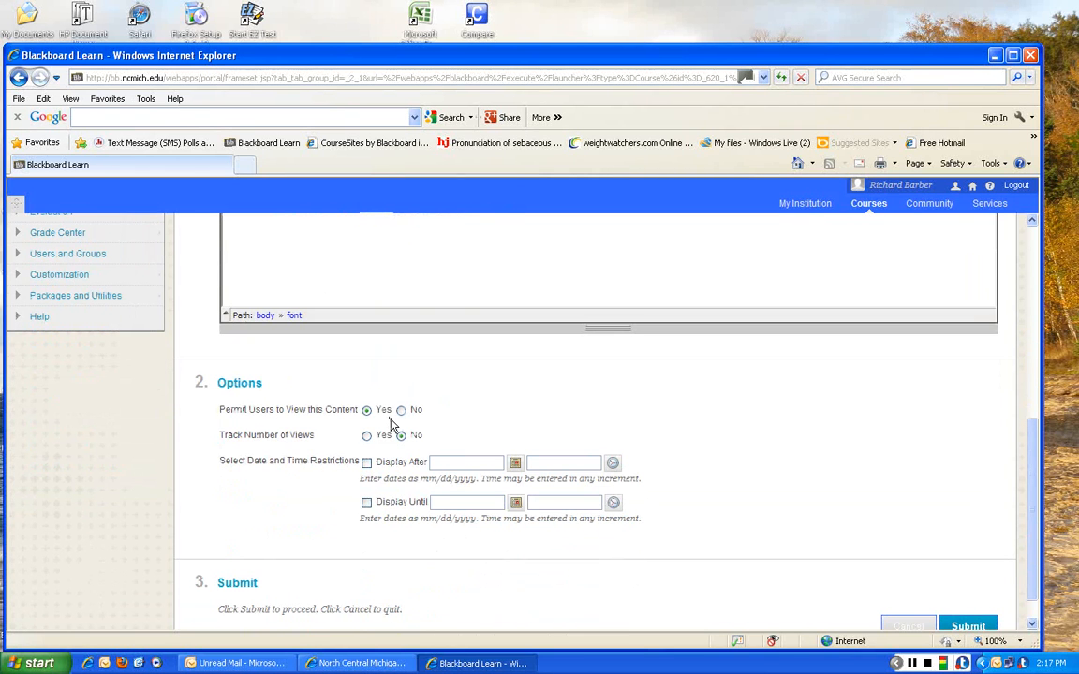
scroll(434, 424, "down", 1)
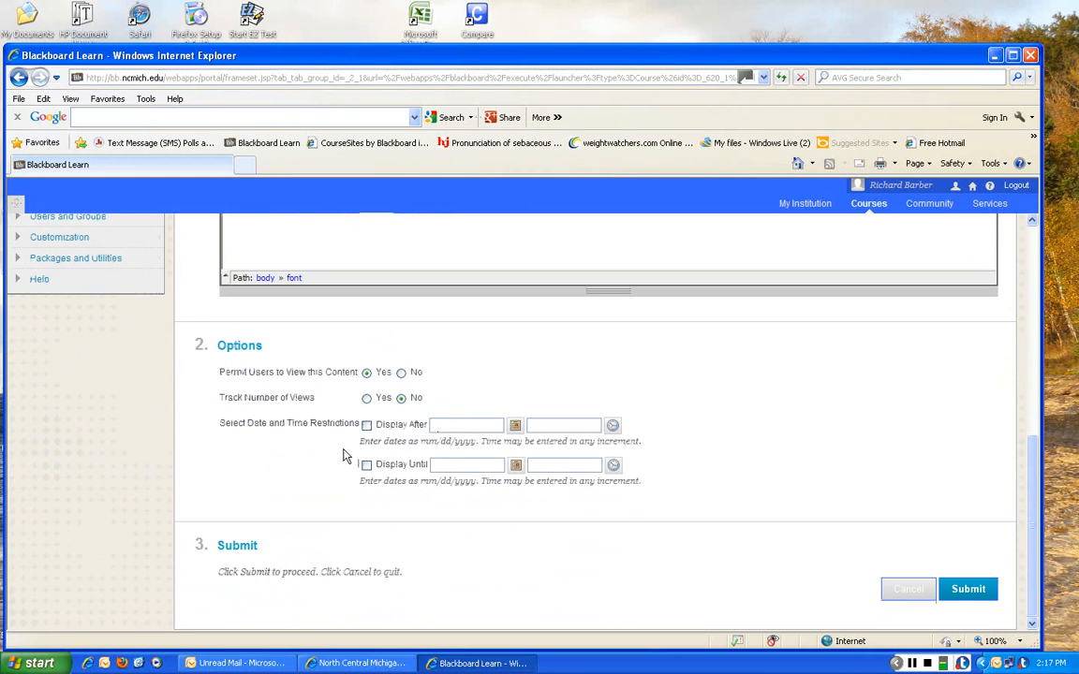
left_click(968, 588)
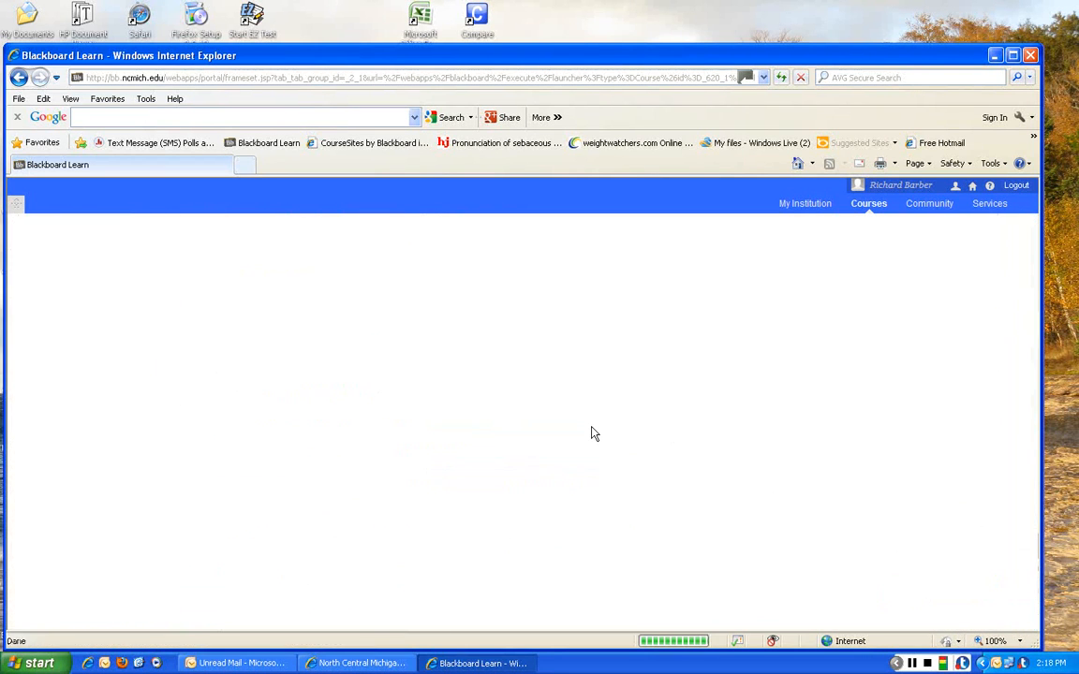
Open On-Line Folder in the content list and review the content, assessment and tool types that can be added
scroll(590, 434, "down", 3)
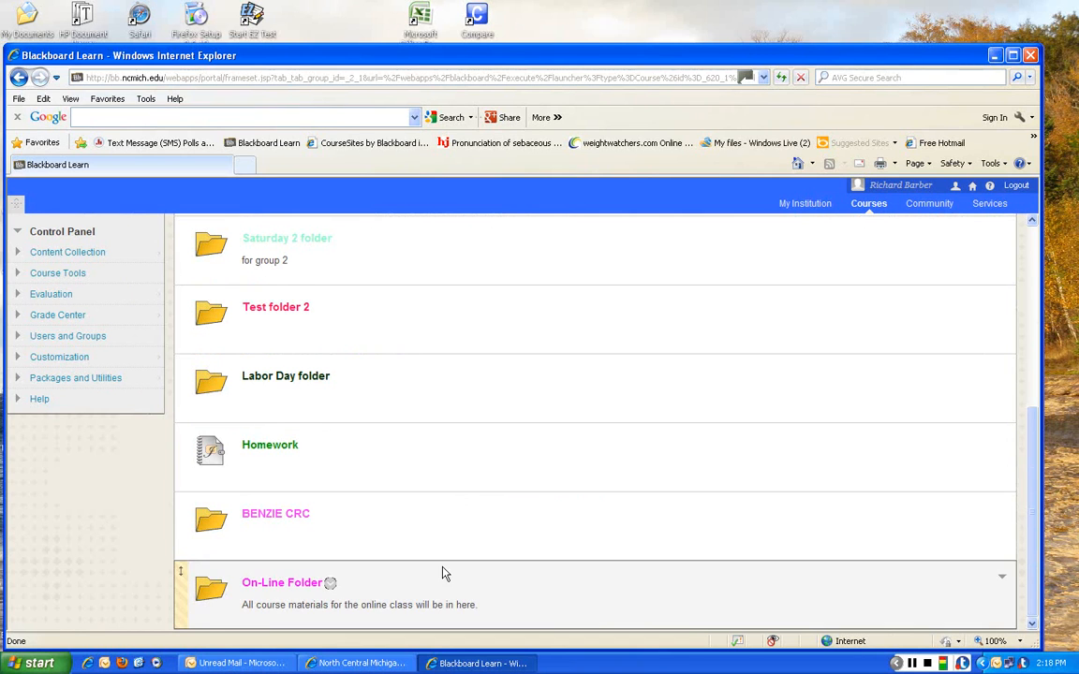
left_click(273, 588)
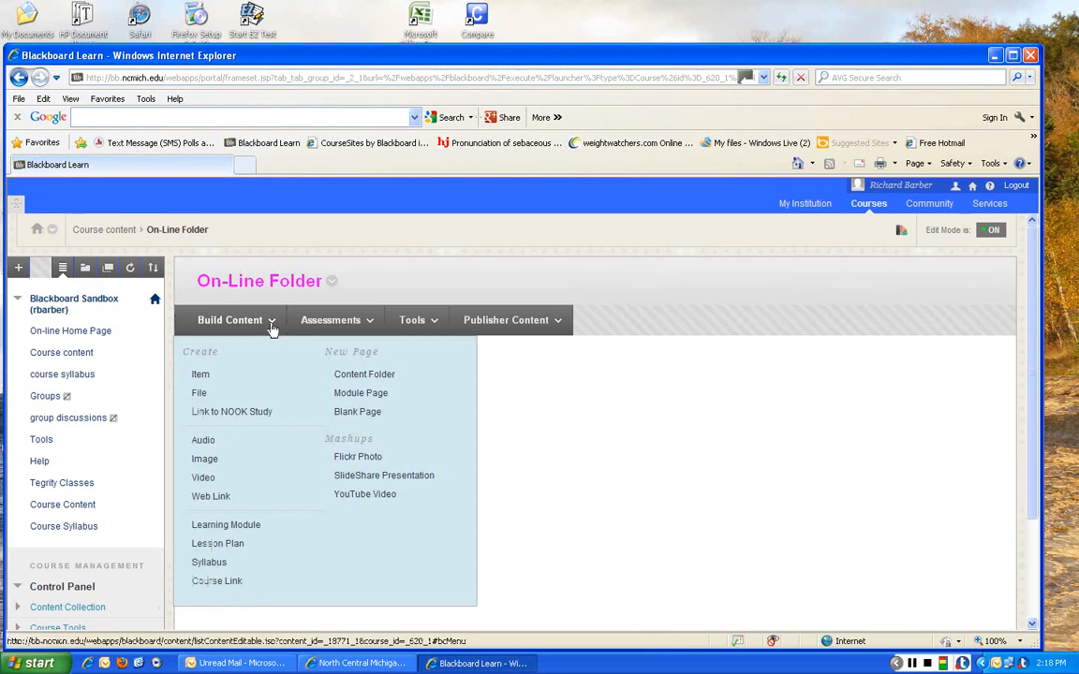
mouse_move(223, 333)
mouse_move(358, 328)
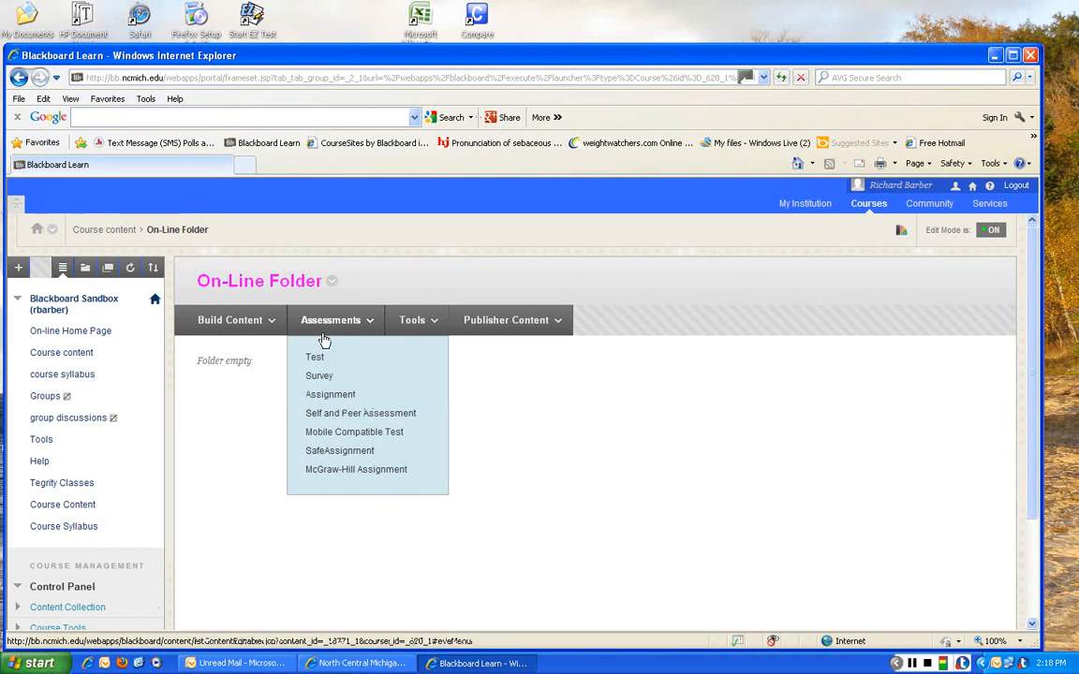
mouse_move(413, 321)
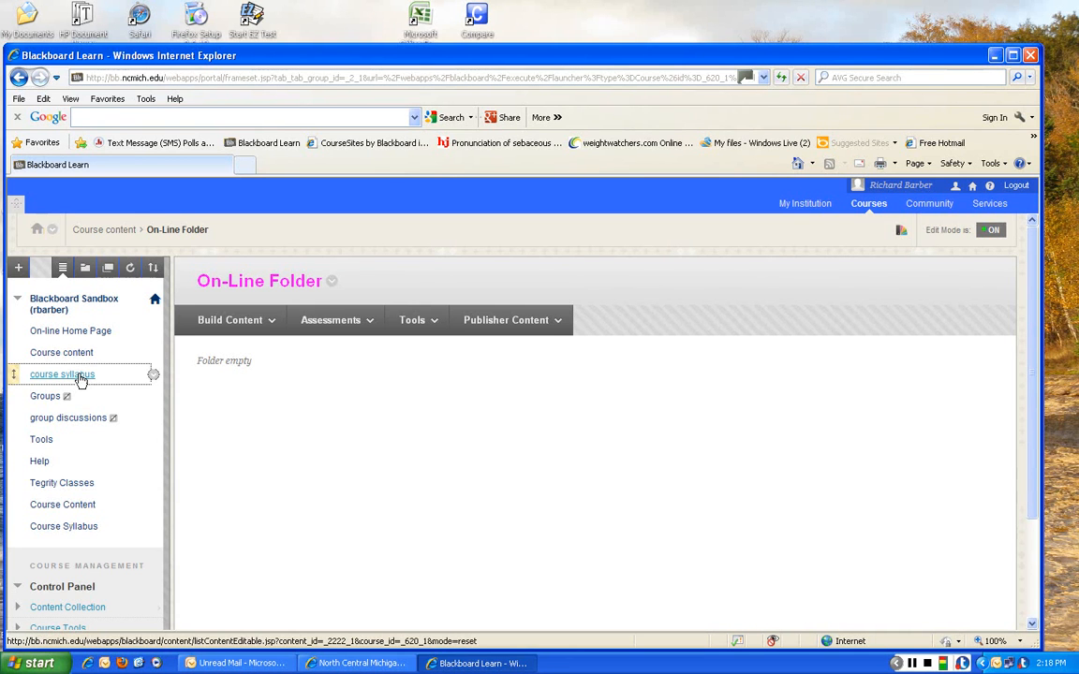
Open the course syllabus area and move its link above Course content in the course menu
left_click(62, 374)
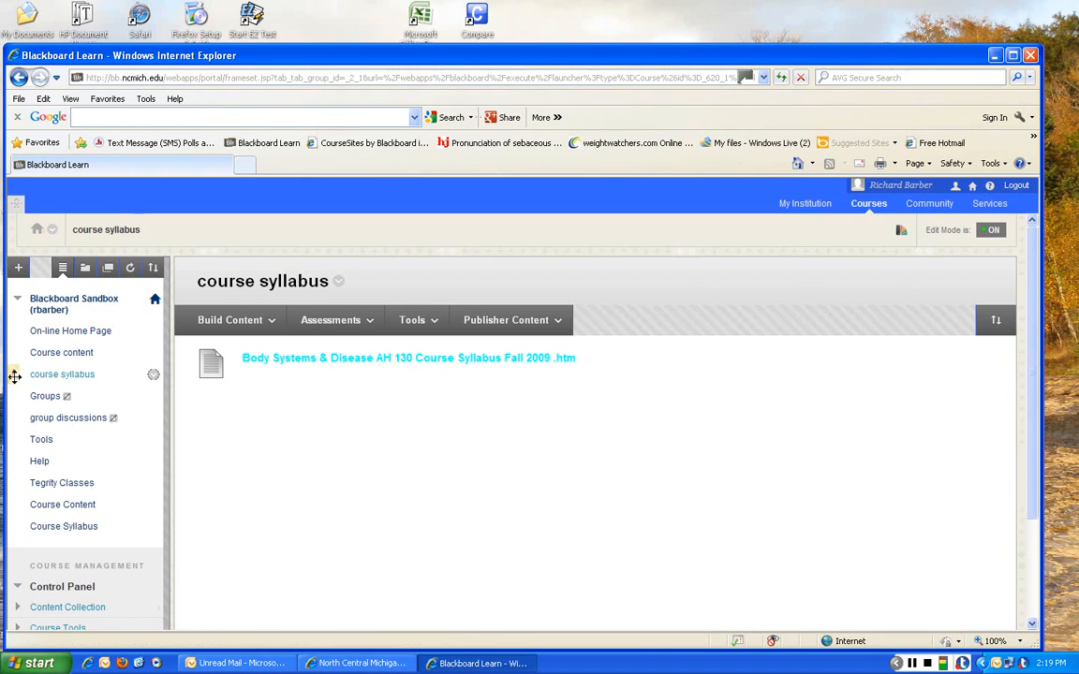
left_click_drag(15, 377, 21, 351)
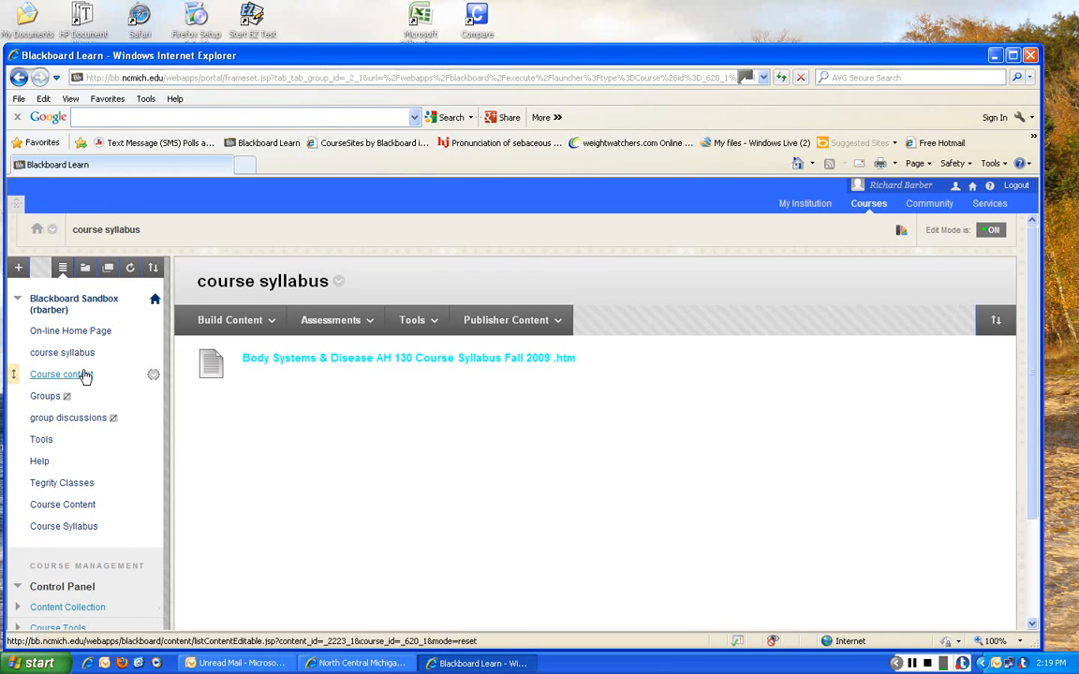
Open Tegrity Classes from the course menu and launch the Tegrity sessions list
left_click(62, 483)
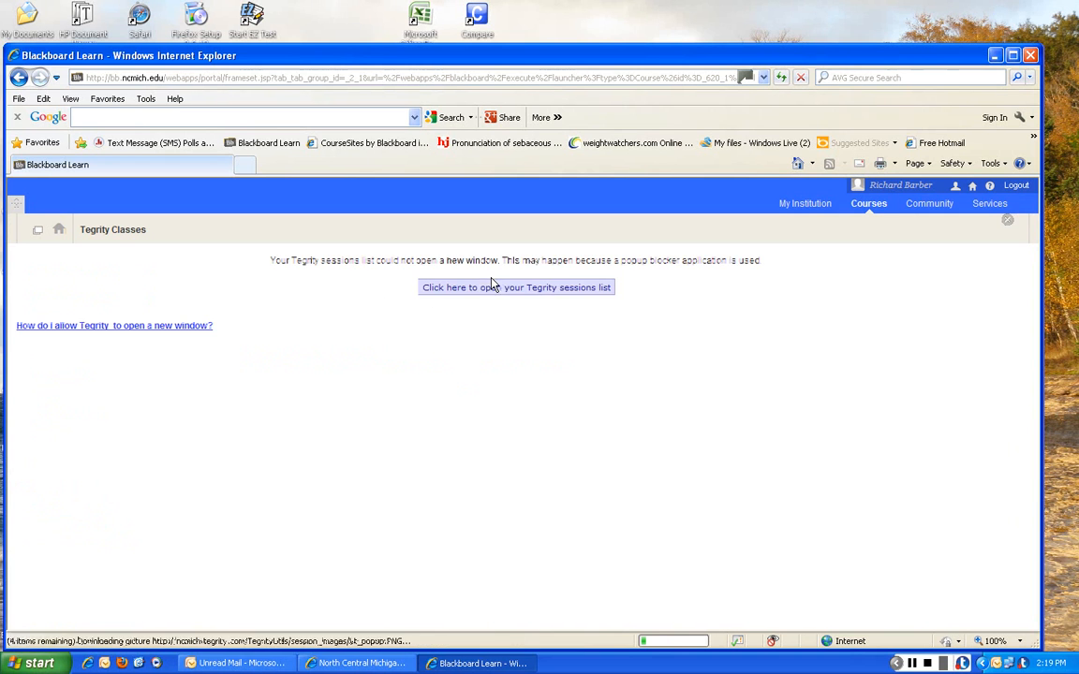
left_click(507, 288)
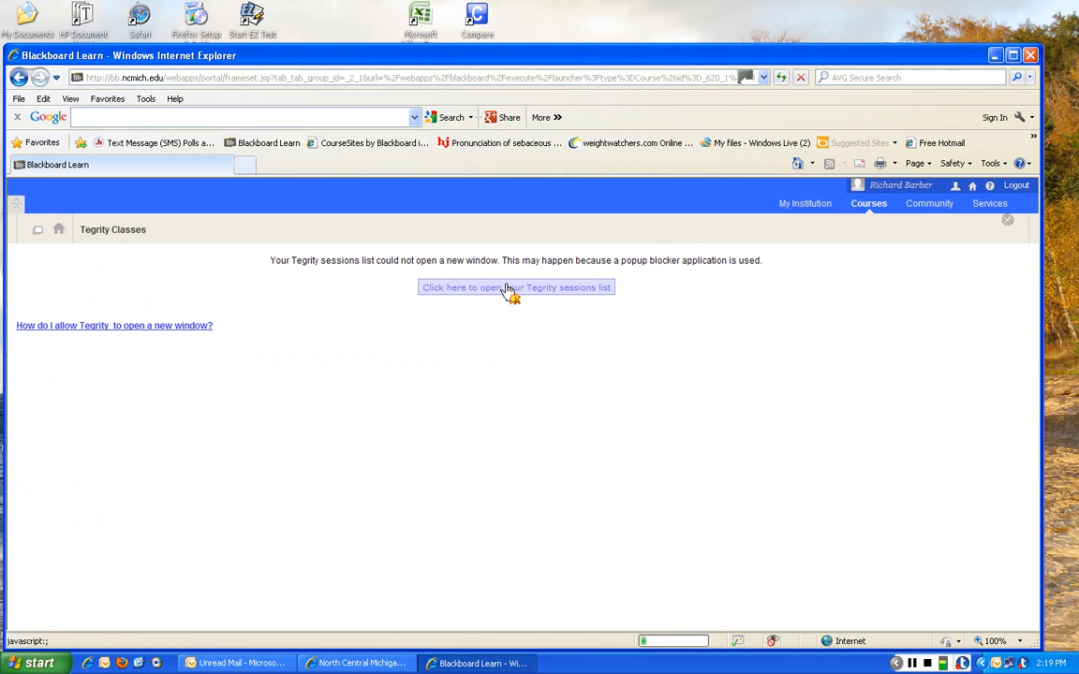